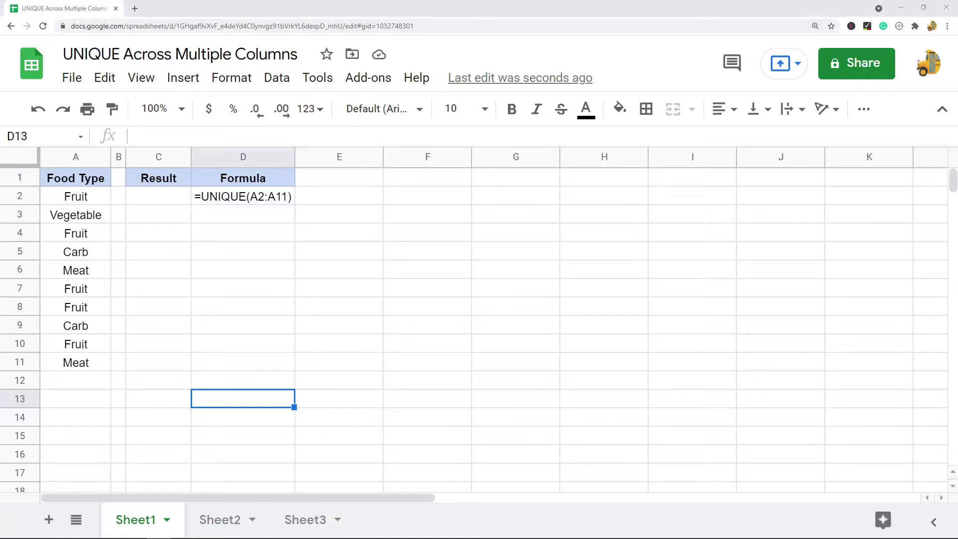
# Review the food example data on Sheet1, Sheet2 and Sheet3, ending back on Sheet1
pyautogui.click(76, 158)
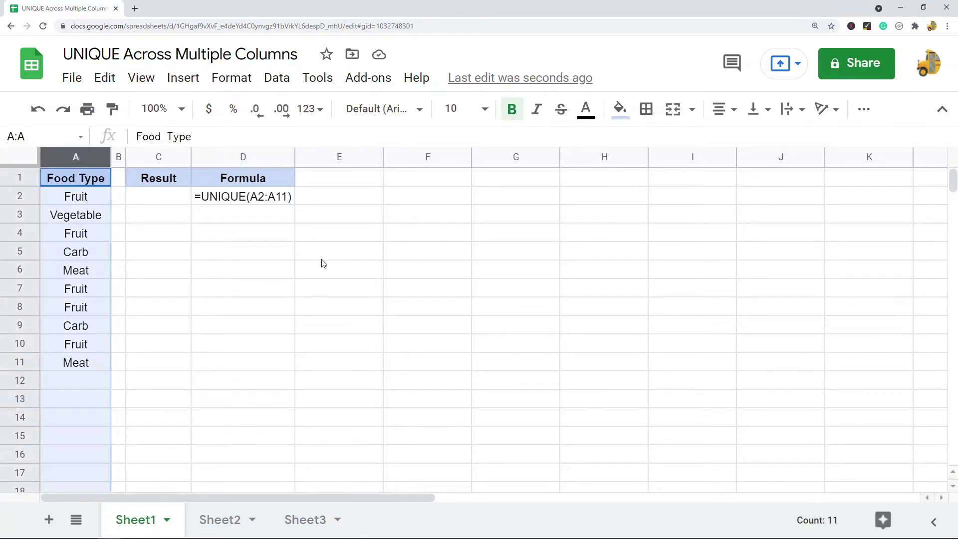
pyautogui.click(214, 519)
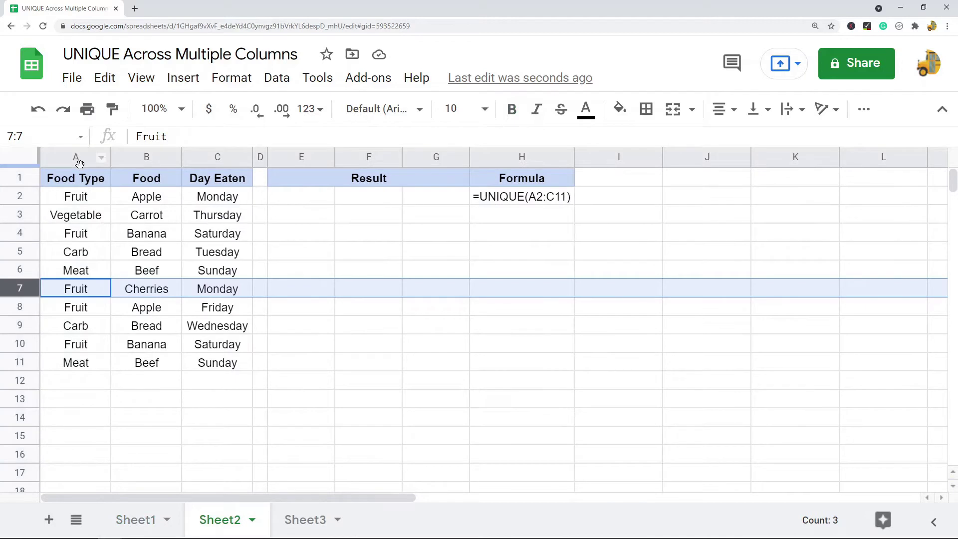
pyautogui.moveTo(76, 160); pyautogui.dragTo(192, 154)
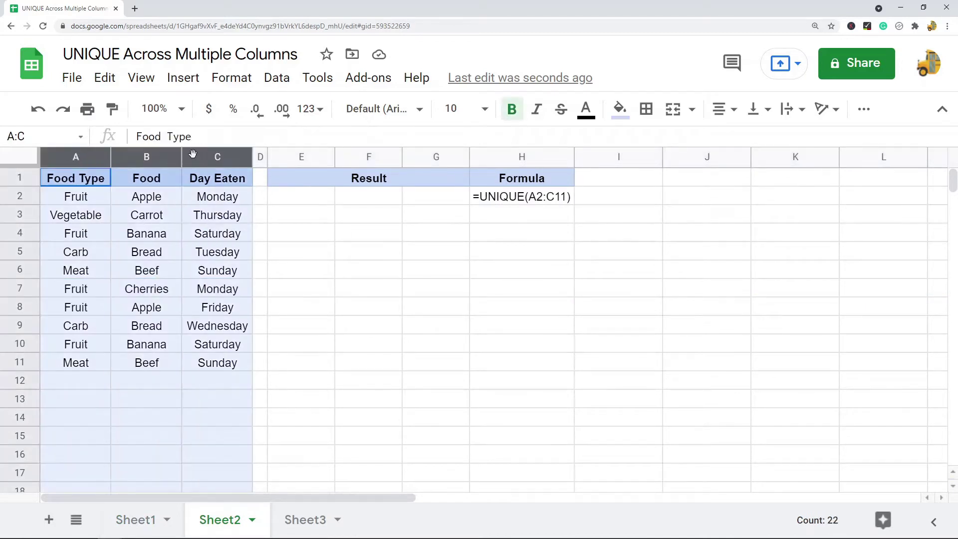
pyautogui.click(30, 251)
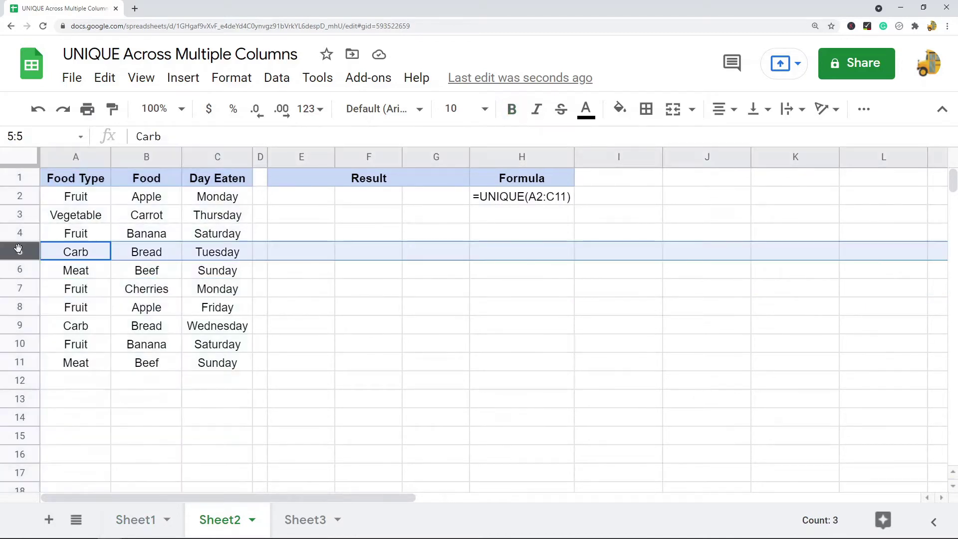
pyautogui.click(293, 522)
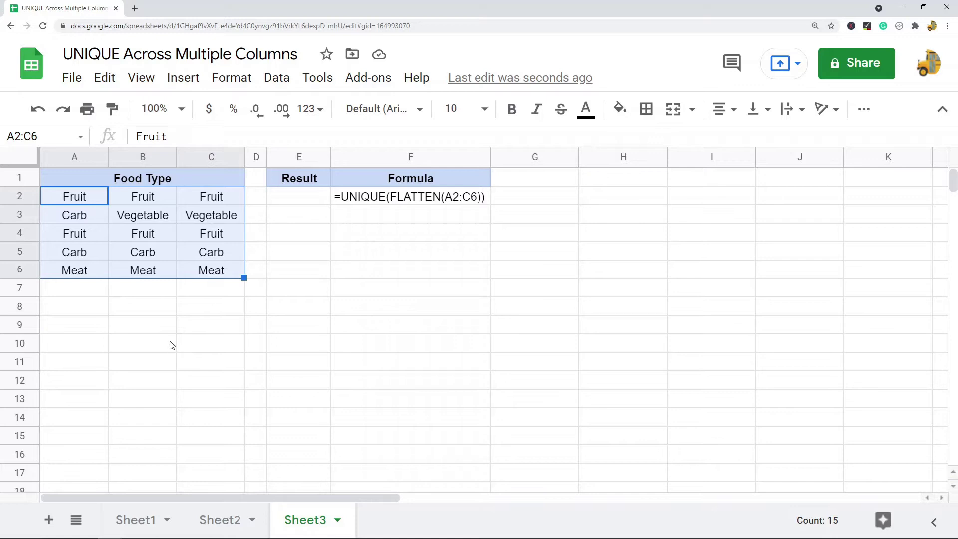
pyautogui.click(133, 520)
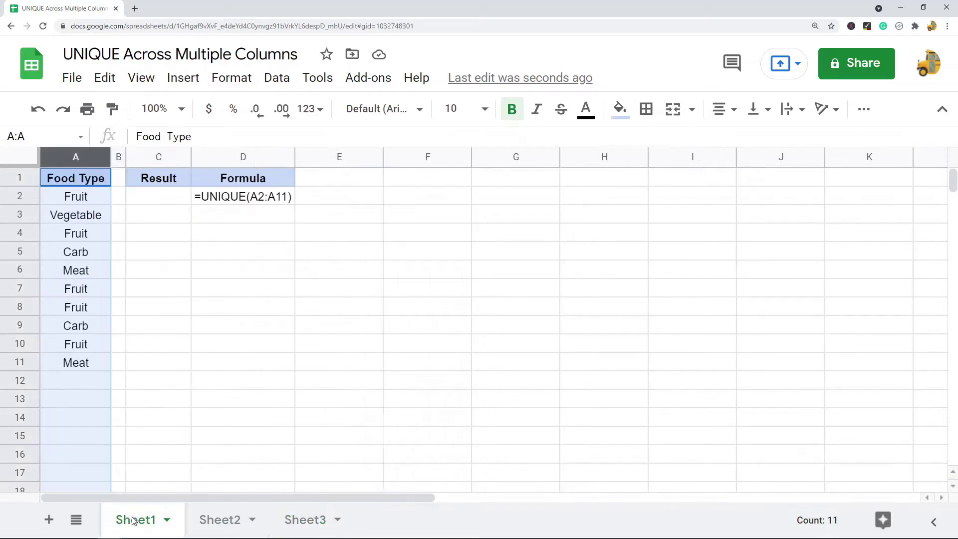
# Type the plain-text note UNIQUE(range,range2) in cell A13, with no leading equals sign
pyautogui.click(58, 400)
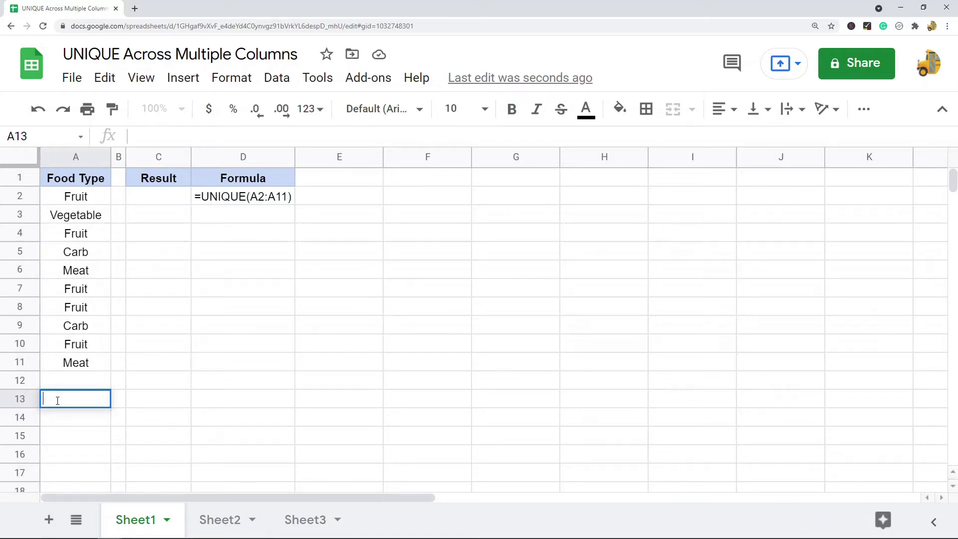
pyautogui.write('=')
pyautogui.press('BackSpace')
pyautogui.write('UNIQUE(range')
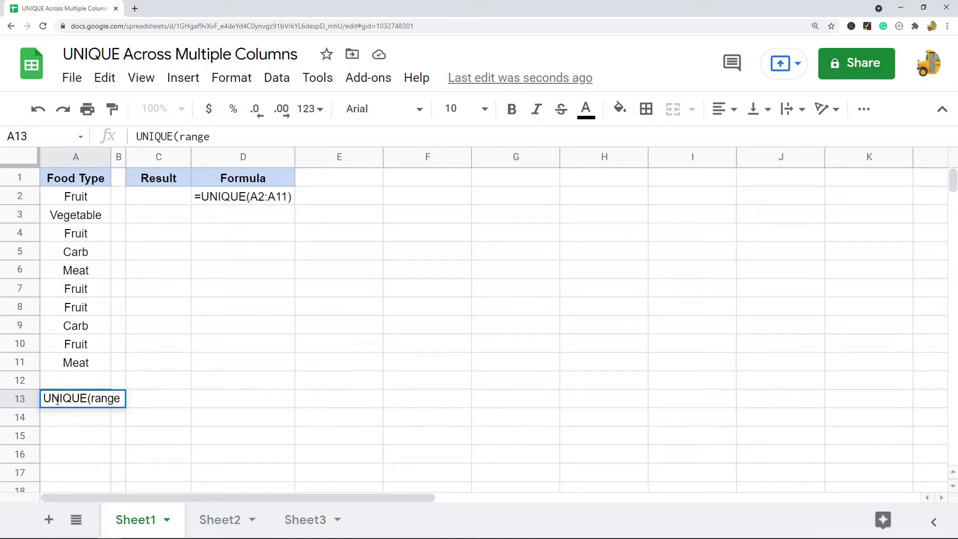
pyautogui.write(',range2)')
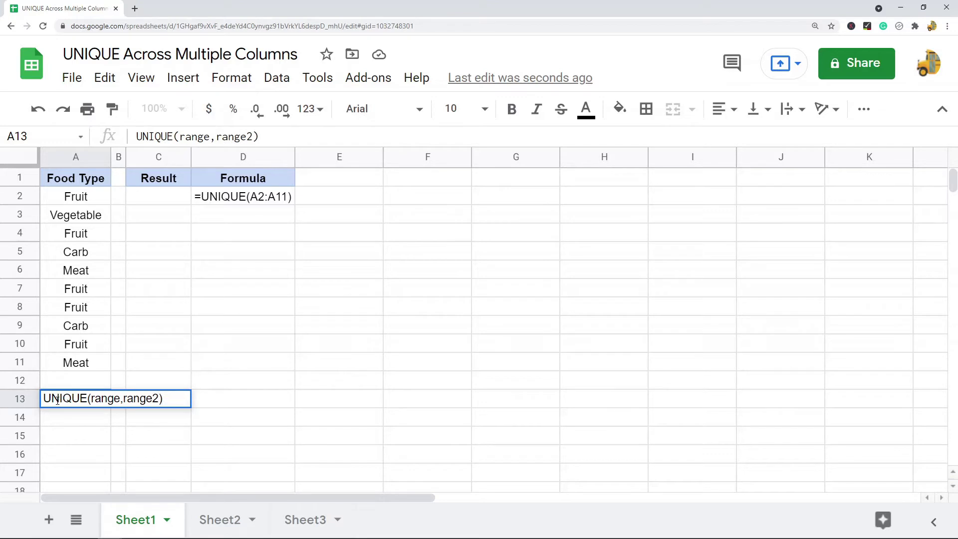
# Enter =UNIQUE(A2:A11) in C2 to list Fruit, Vegetable, Carb and Meat in C2:C5
pyautogui.doubleClick(189, 196)
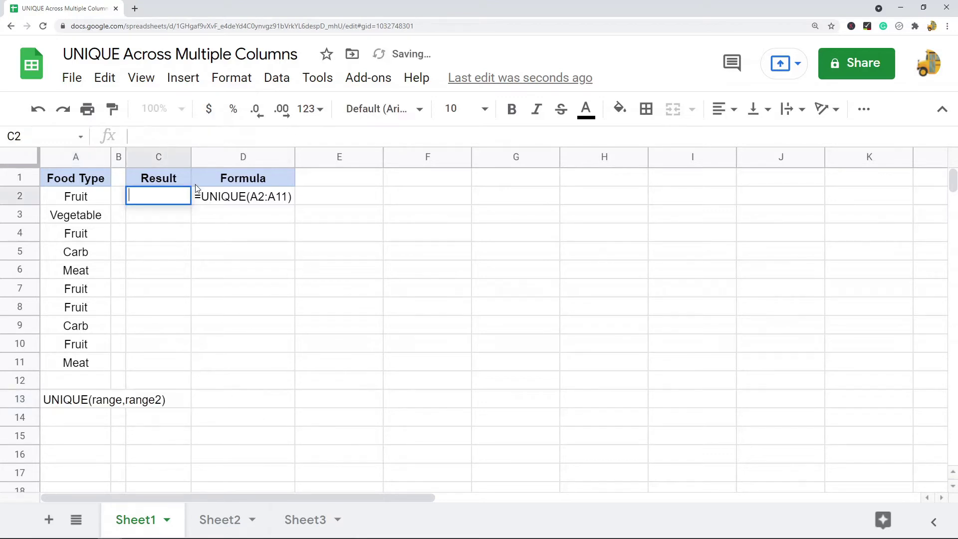
pyautogui.write('=')
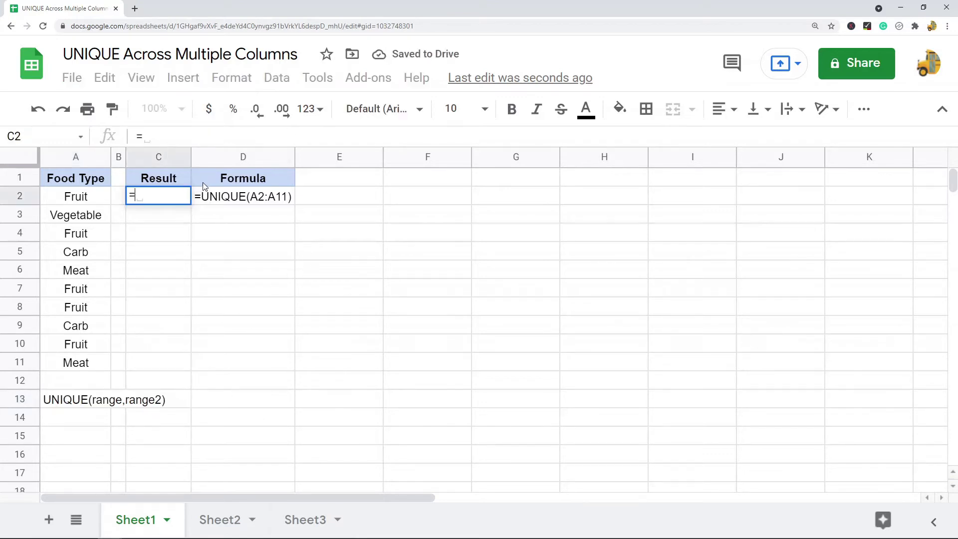
pyautogui.write('unique(')
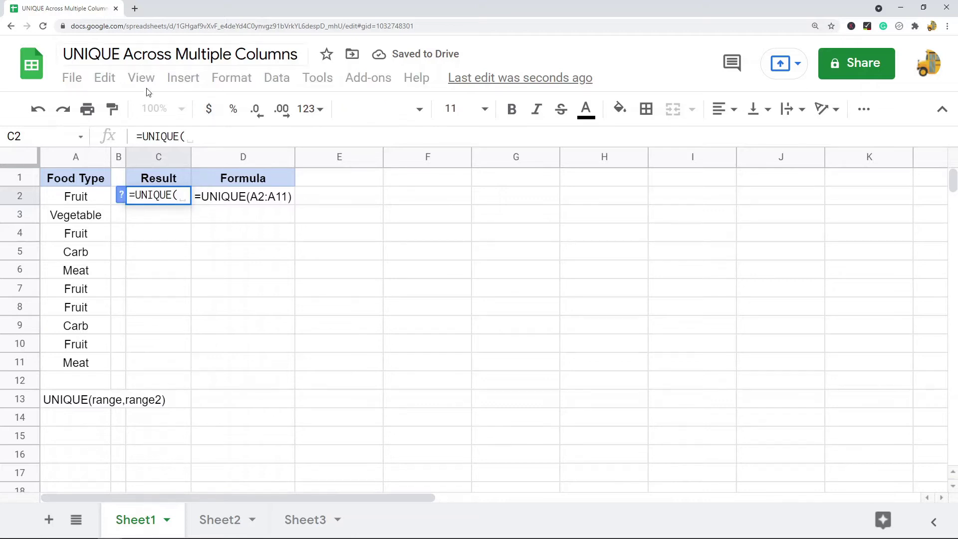
pyautogui.click(95, 194)
pyautogui.keyDown('shift'); pyautogui.click(87, 358); pyautogui.keyUp('shift')
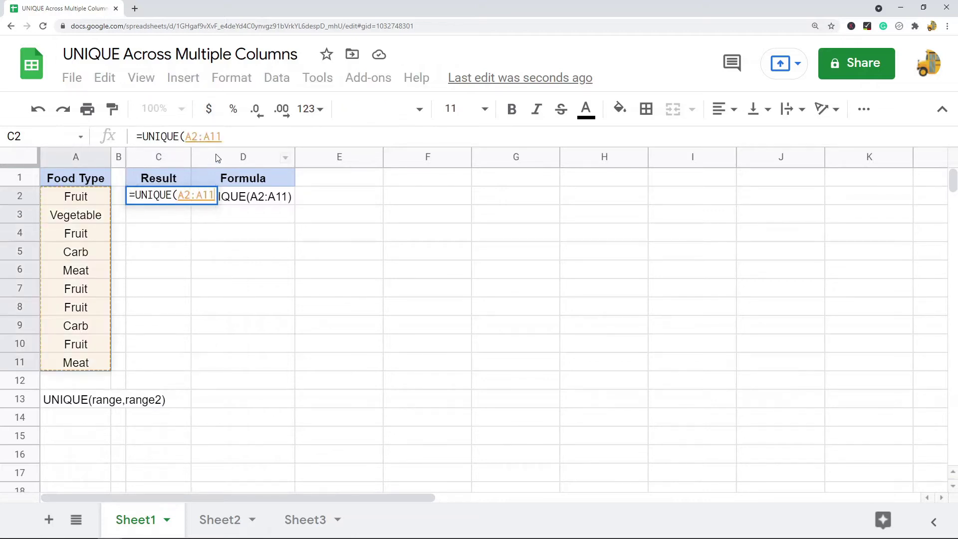
pyautogui.write(')')
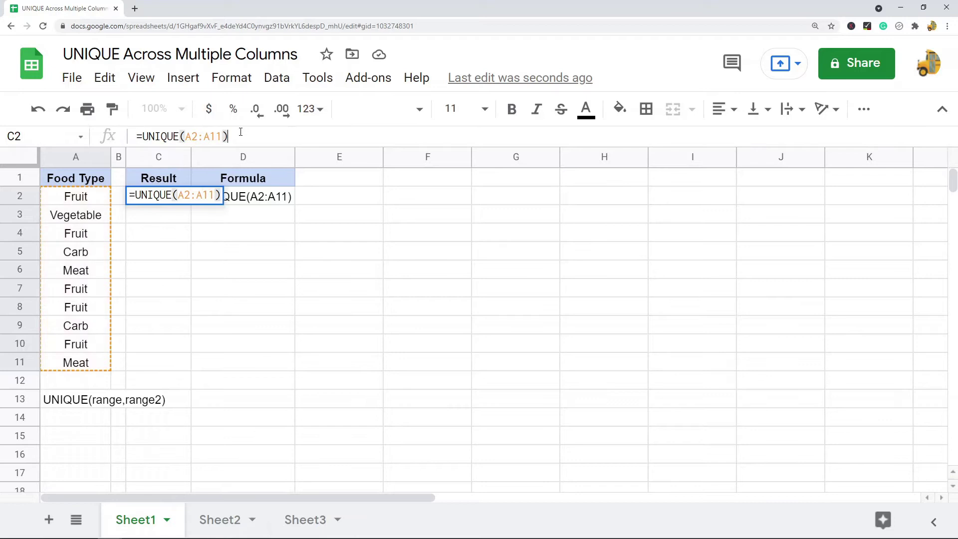
pyautogui.press('Return')
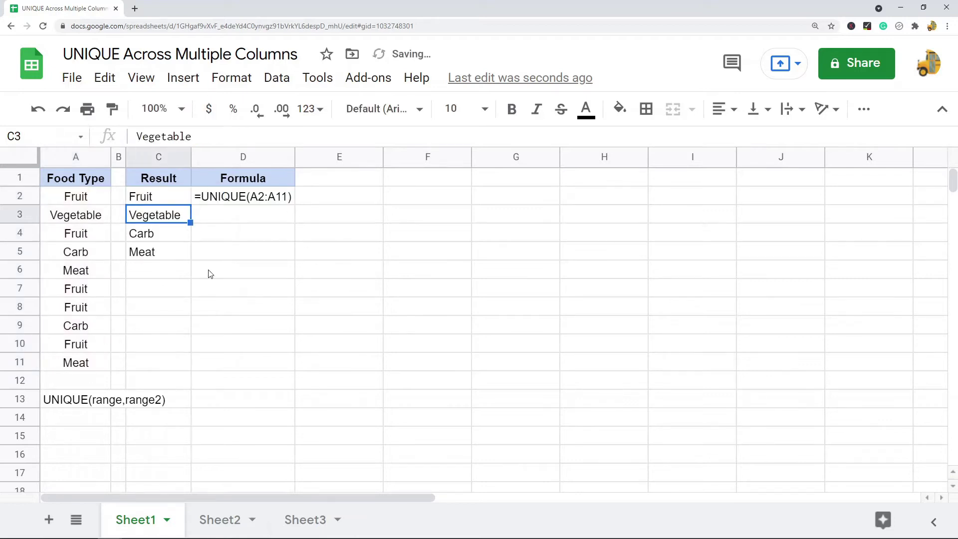
pyautogui.moveTo(152, 200); pyautogui.dragTo(156, 262)
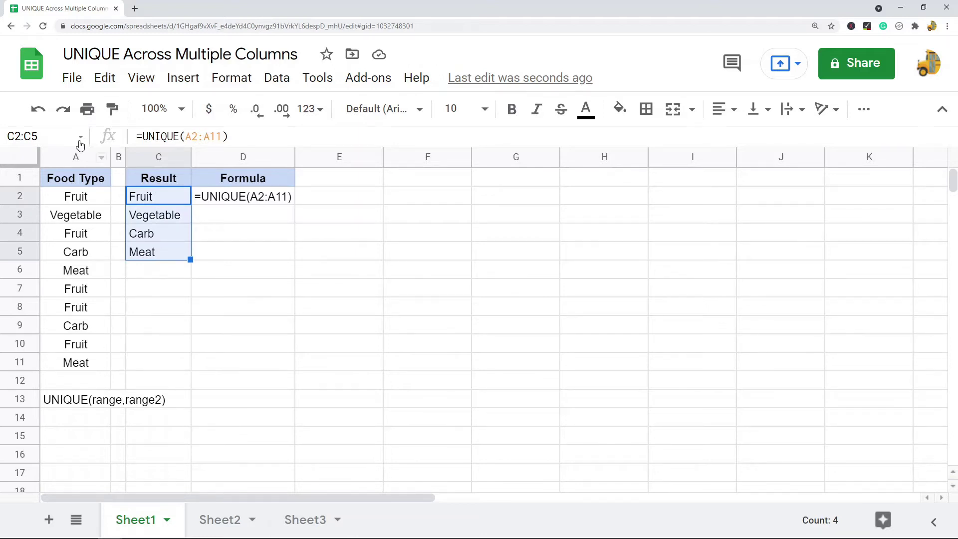
# On Sheet2, enter =UNIQUE(A2:C11) in E2 to return the distinct food rows
pyautogui.click(226, 525)
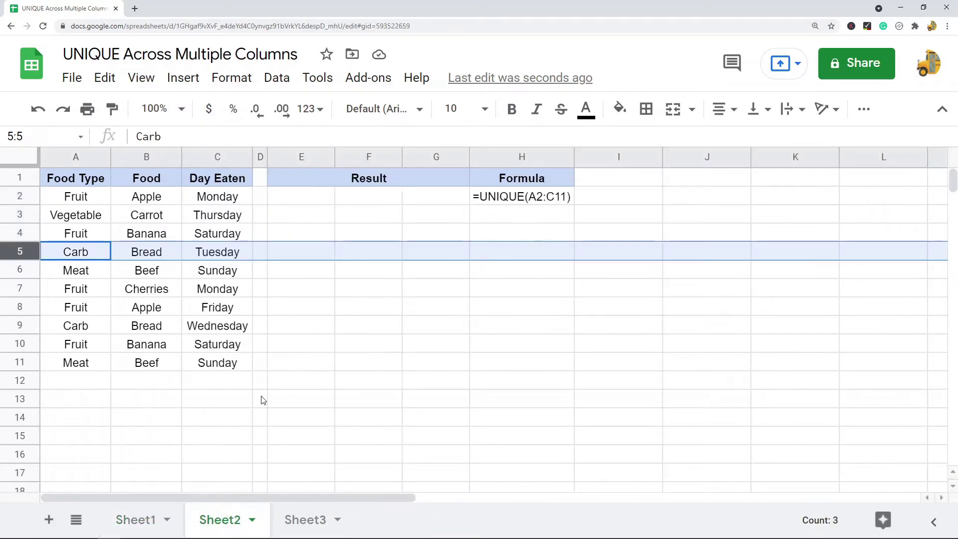
pyautogui.click(315, 201)
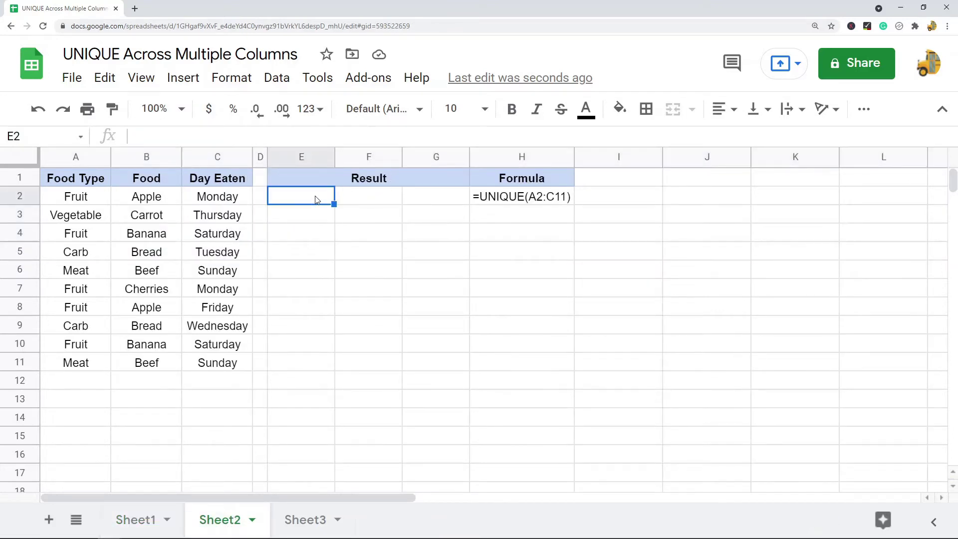
pyautogui.write('=')
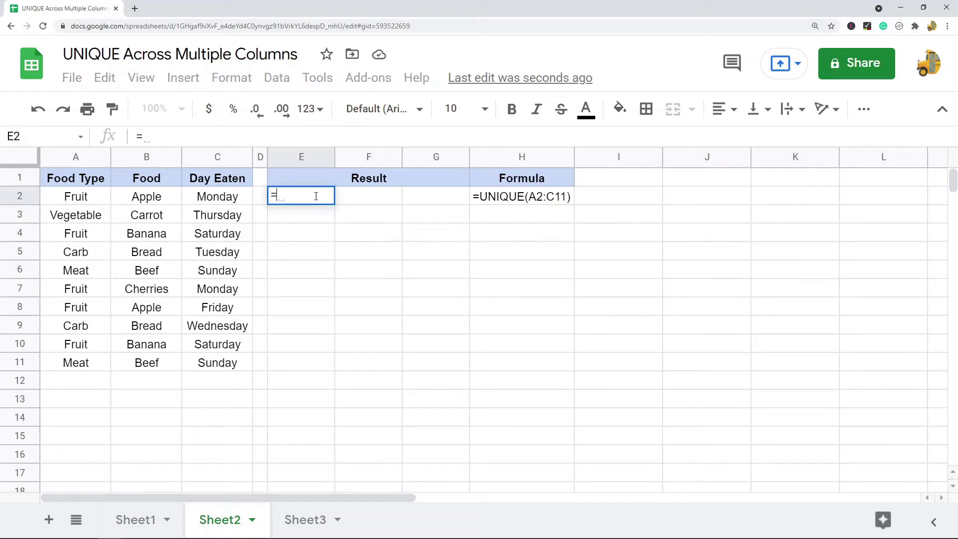
pyautogui.write('unique(')
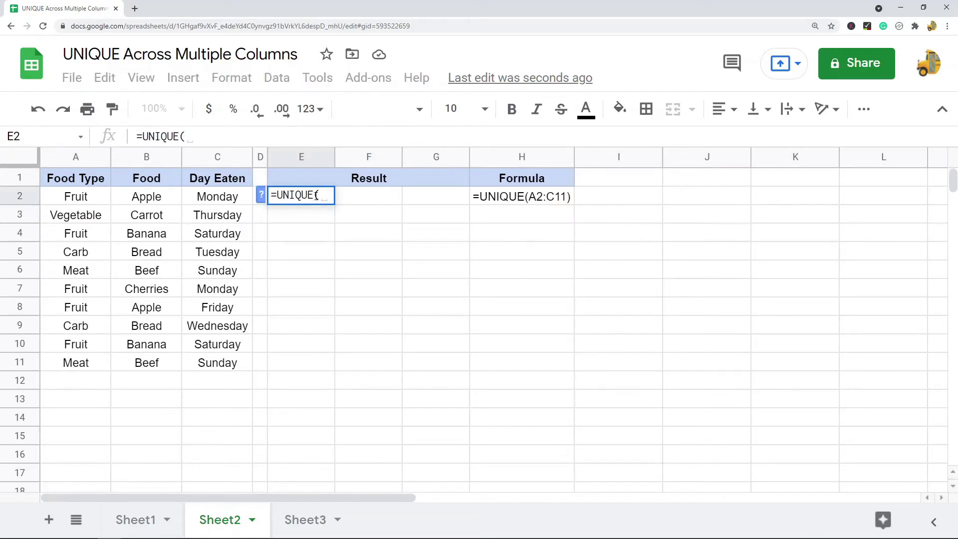
pyautogui.click(98, 198)
pyautogui.keyDown('shift'); pyautogui.click(212, 367); pyautogui.keyUp('shift')
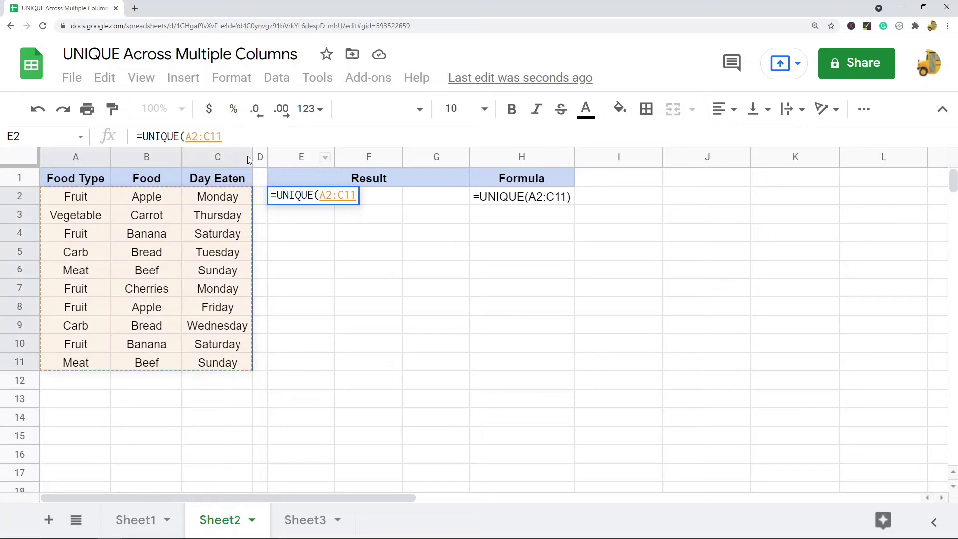
pyautogui.click(246, 132)
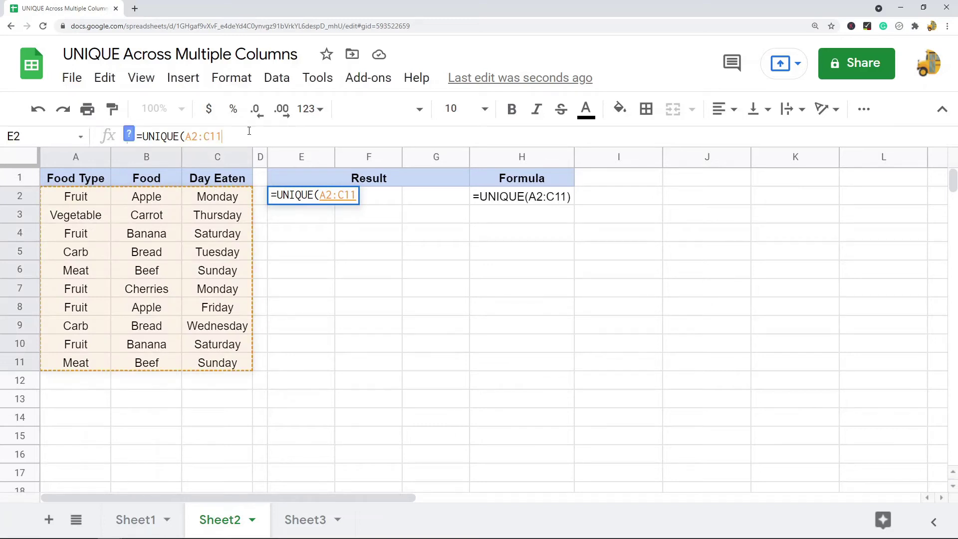
pyautogui.write(')')
pyautogui.press('Return')
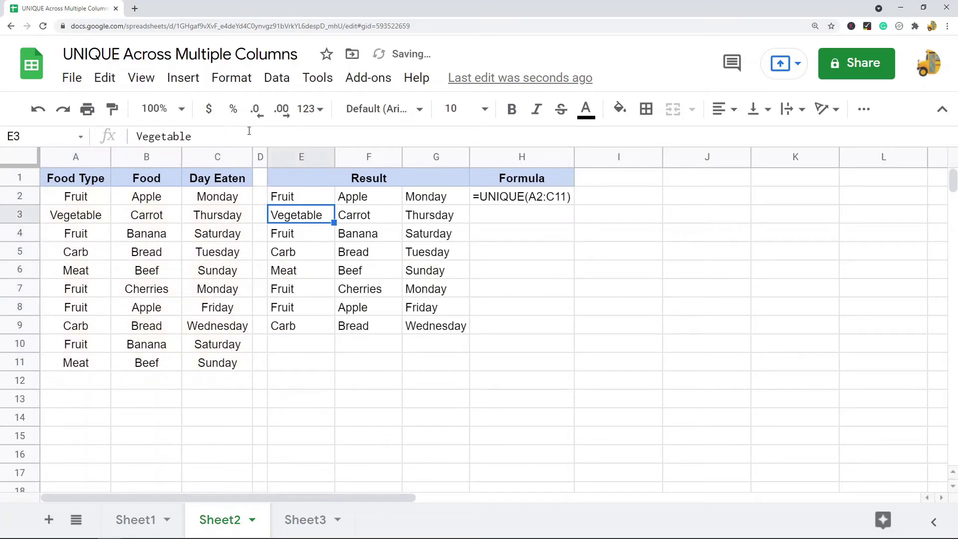
# Compare Sheet2's eight unique result rows in E2:G9 against the source records starting at A2
pyautogui.moveTo(299, 196); pyautogui.dragTo(439, 198)
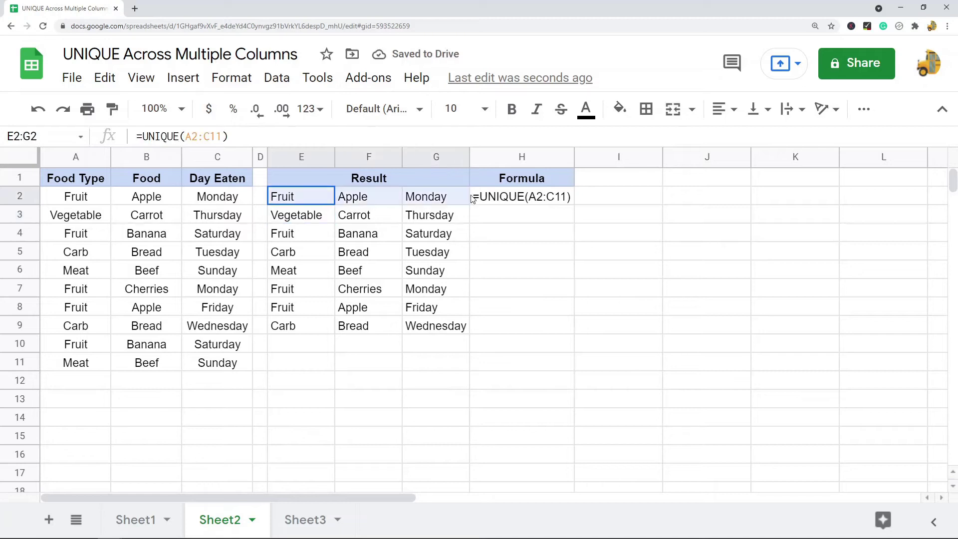
pyautogui.moveTo(314, 216); pyautogui.dragTo(449, 216)
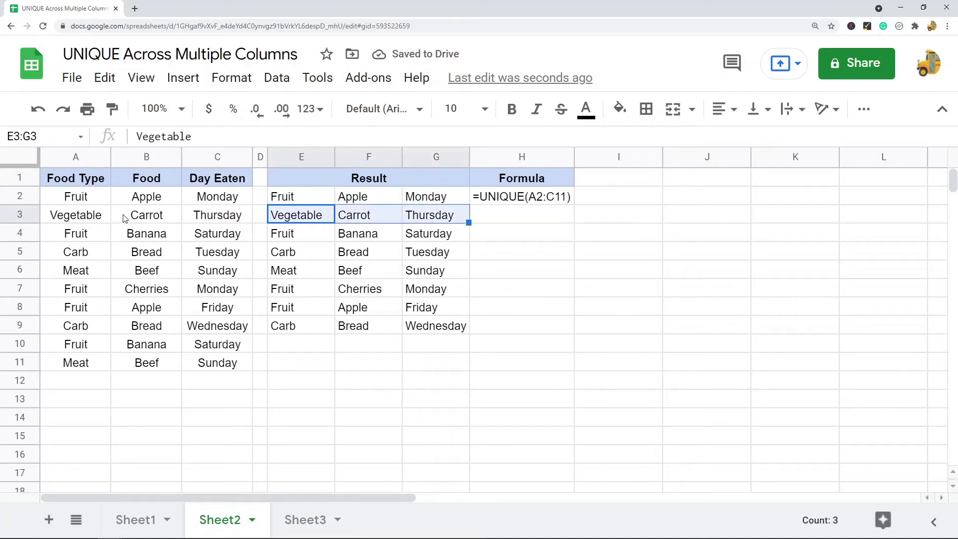
pyautogui.click(95, 199)
pyautogui.moveTo(217, 198); pyautogui.dragTo(106, 208)
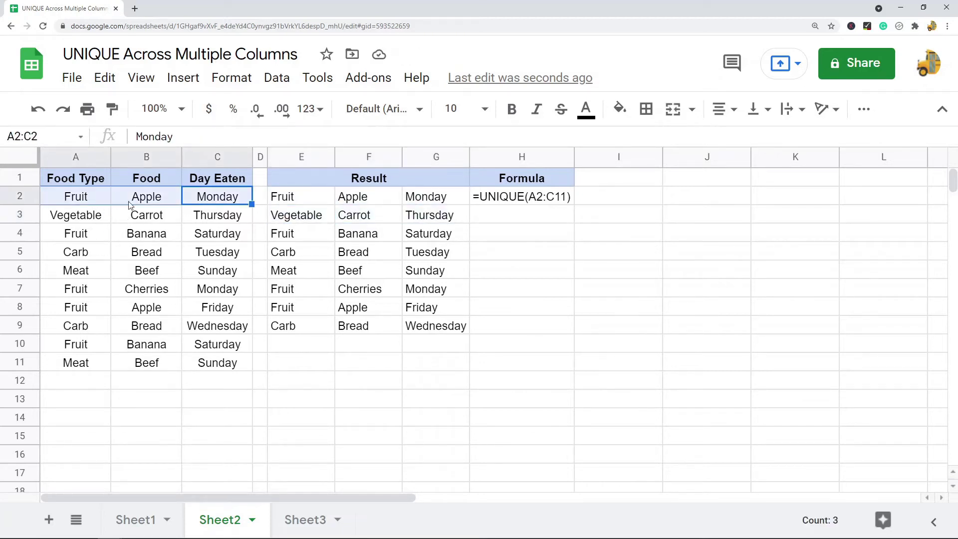
pyautogui.click(88, 198)
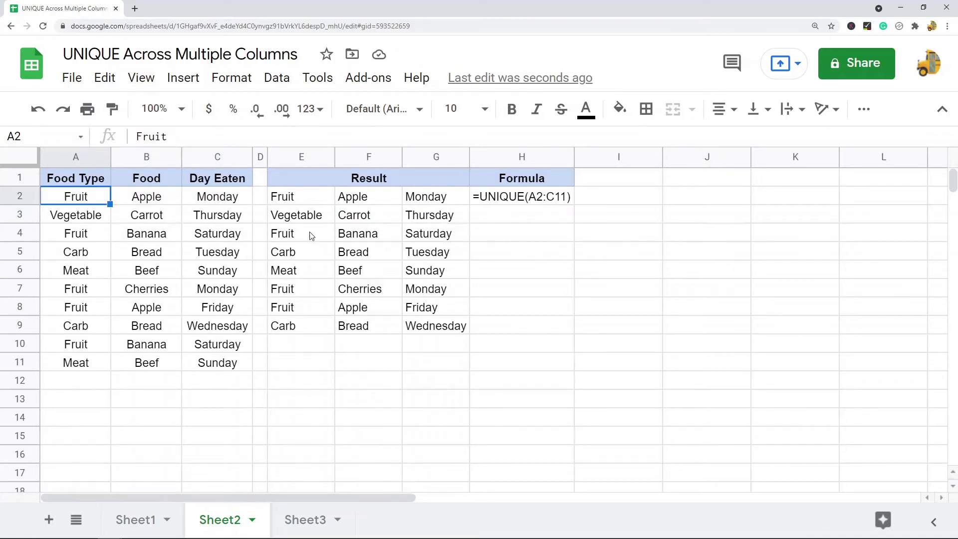
pyautogui.moveTo(312, 201); pyautogui.dragTo(448, 330)
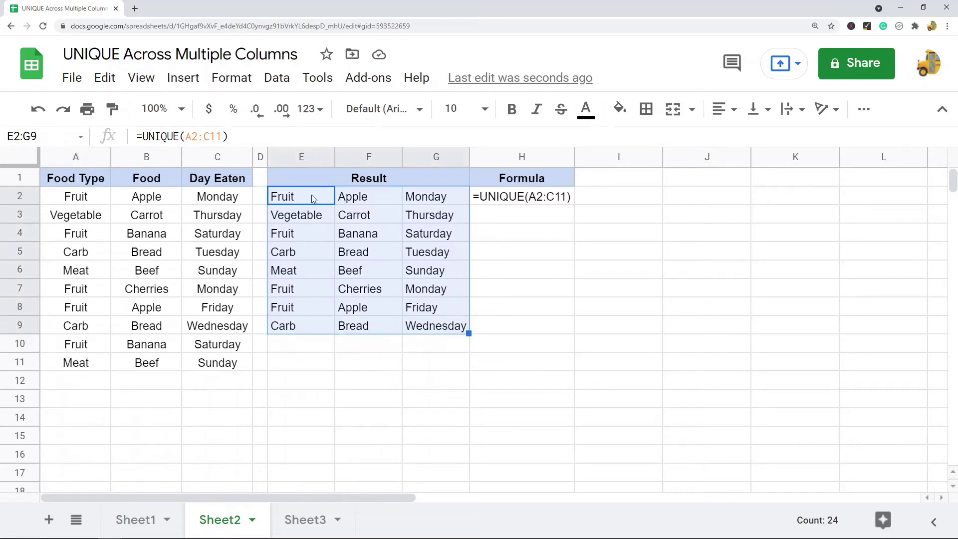
pyautogui.moveTo(311, 194); pyautogui.dragTo(445, 325)
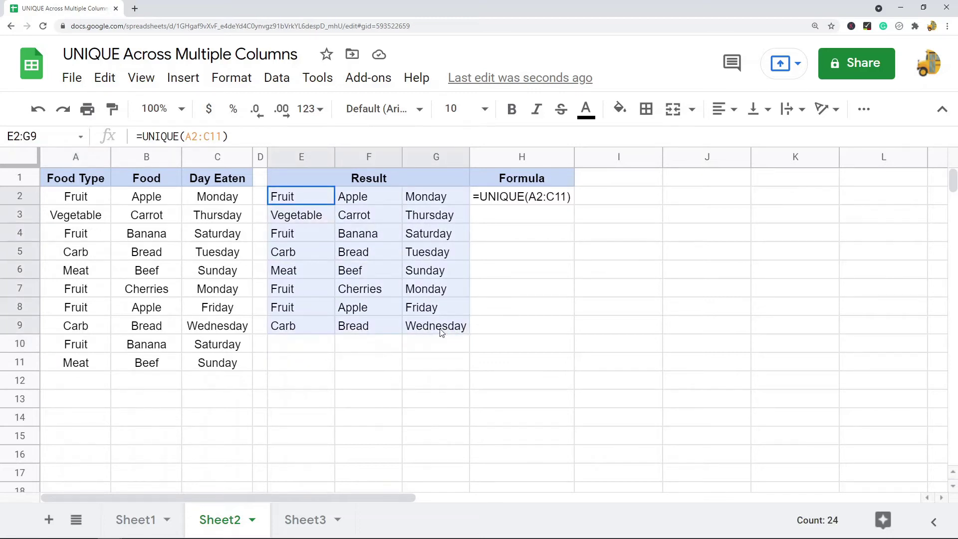
pyautogui.click(446, 378)
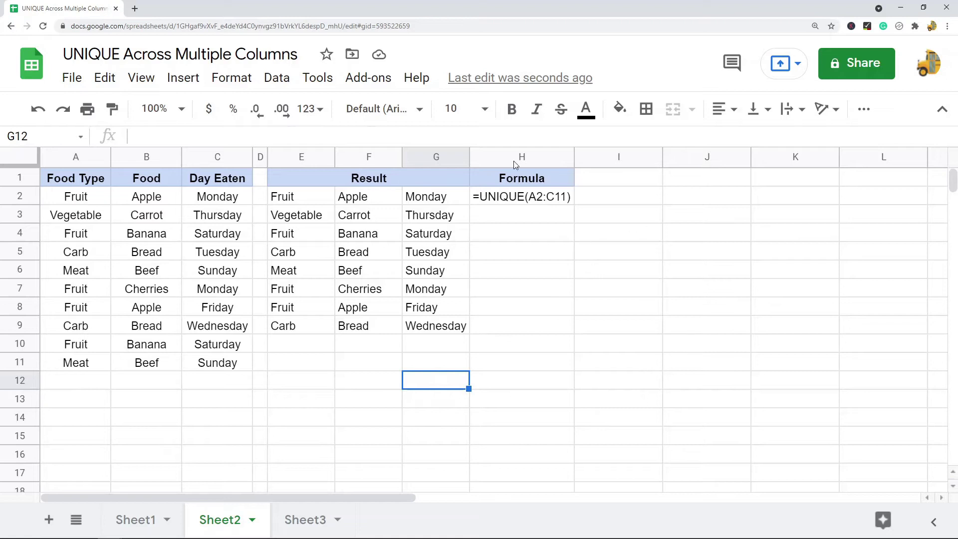
pyautogui.click(305, 520)
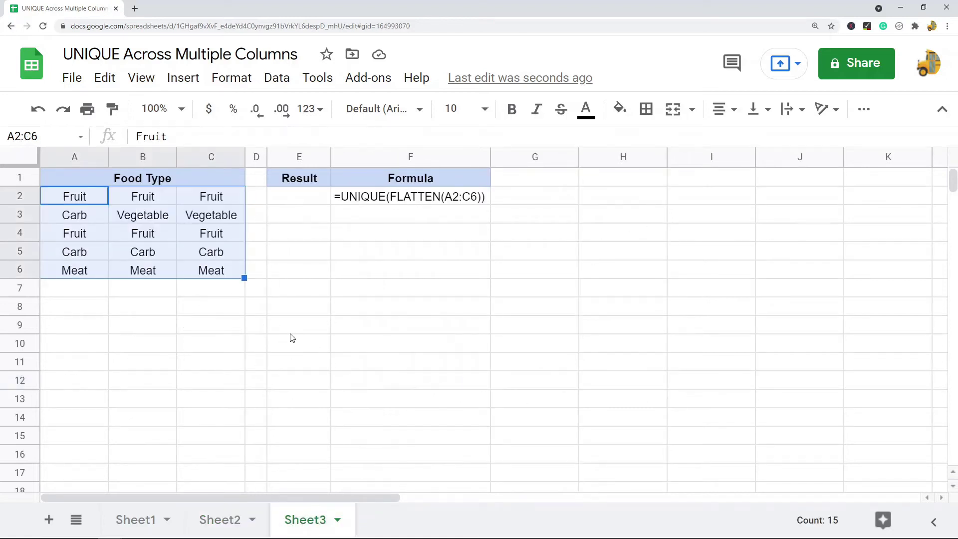
pyautogui.click(230, 520)
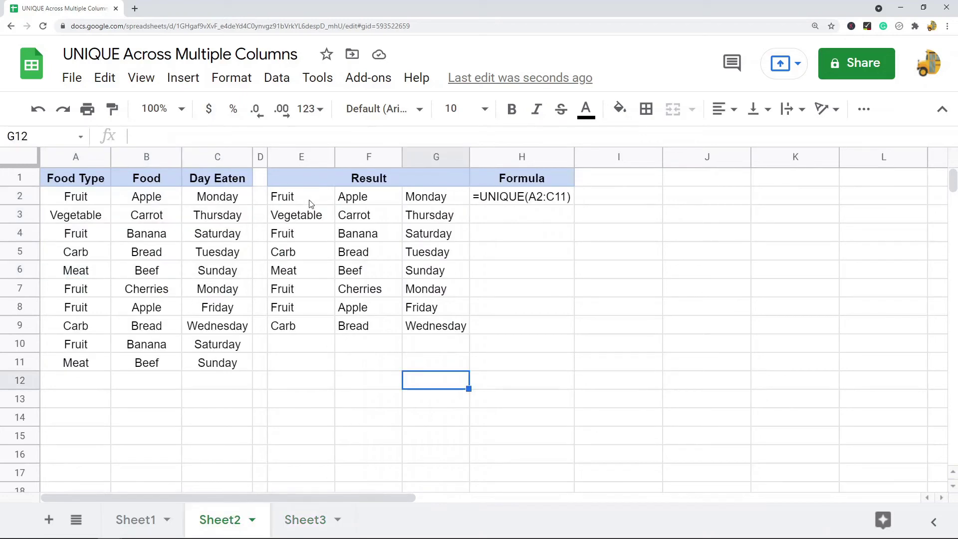
pyautogui.moveTo(309, 203); pyautogui.dragTo(442, 202)
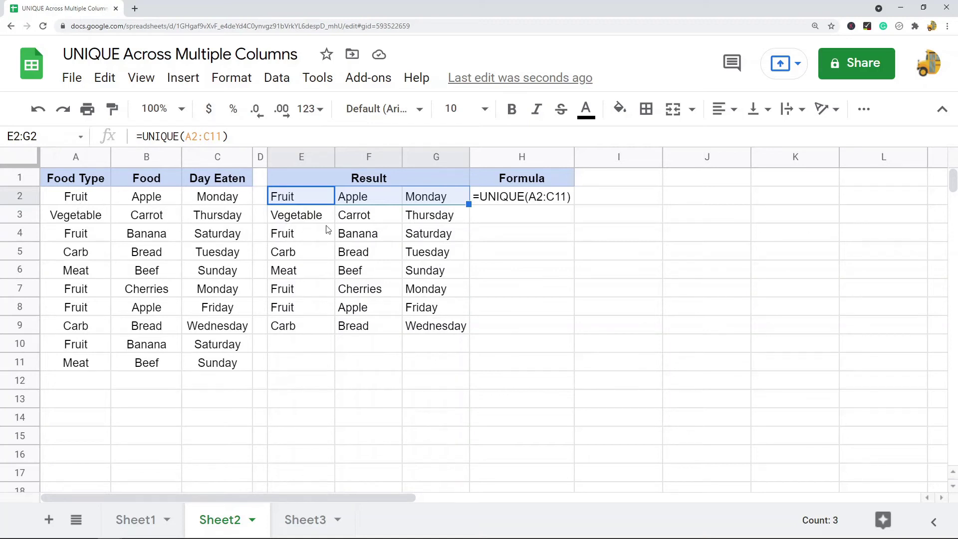
pyautogui.click(302, 520)
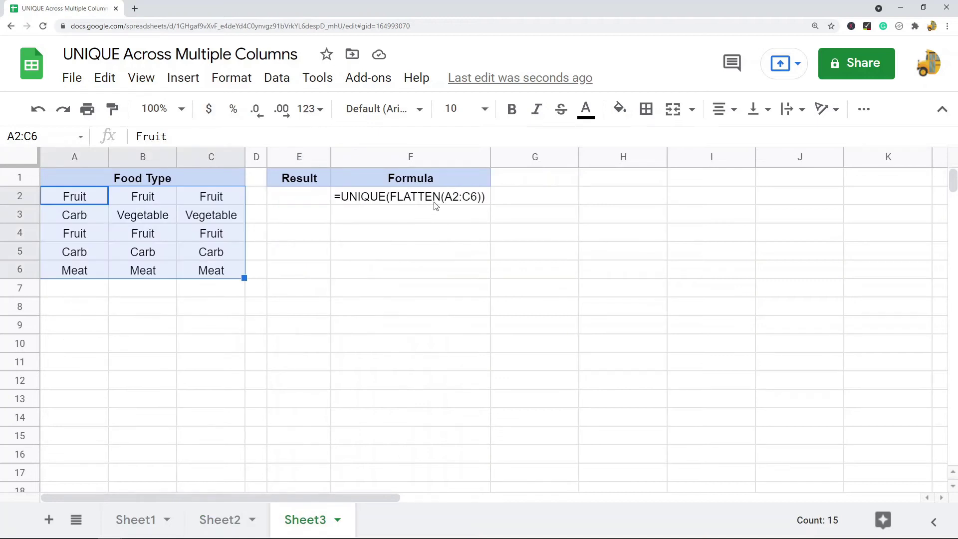
pyautogui.click(617, 199)
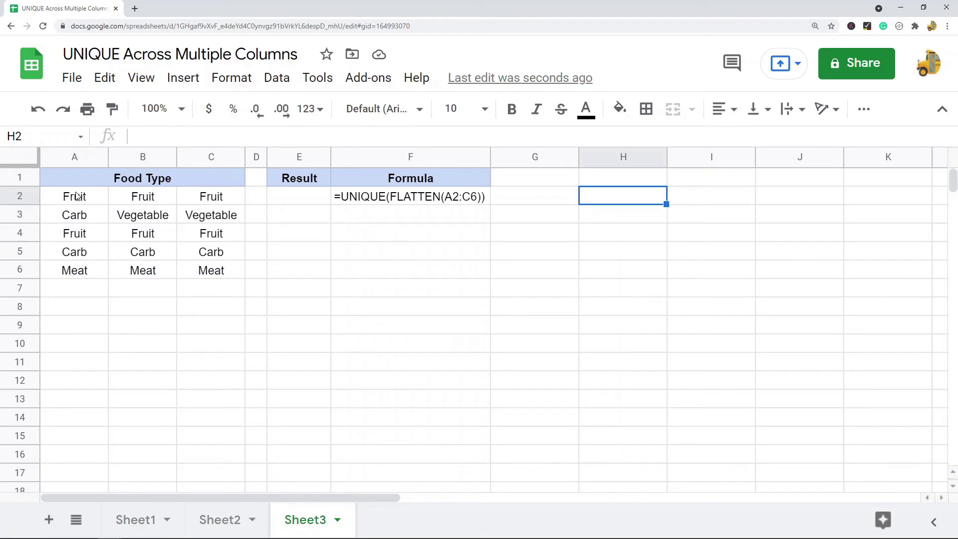
# Enter =FLATTEN(A2:C6) in H2 on Sheet3
pyautogui.click(77, 196)
pyautogui.click(607, 201)
pyautogui.write('=flat')
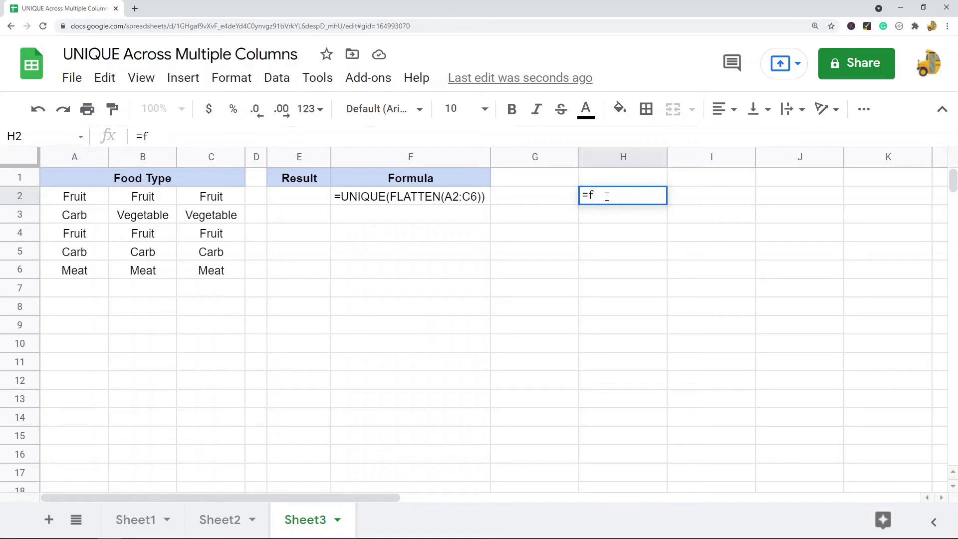
pyautogui.press('BackSpace')
pyautogui.press('BackSpace')
pyautogui.press('BackSpace')
pyautogui.write('latten')
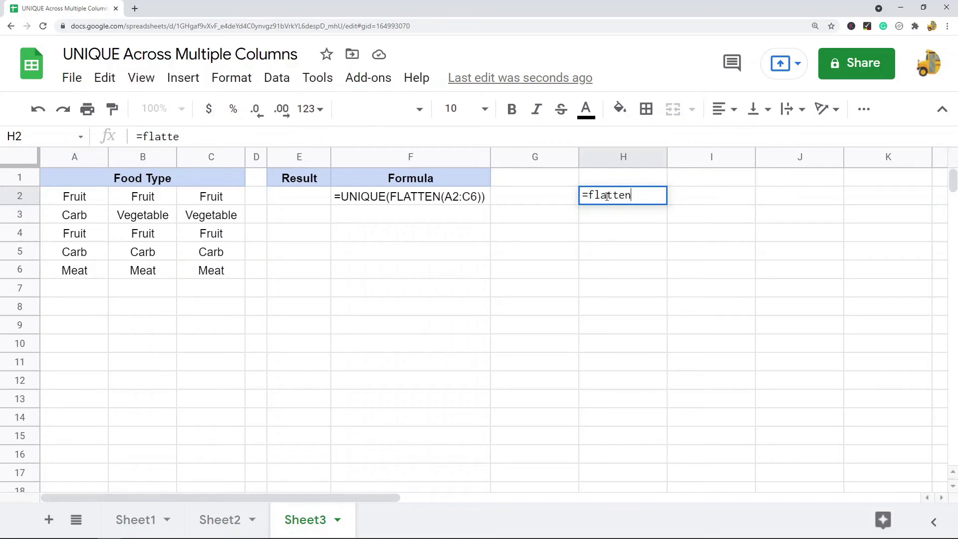
pyautogui.write('(')
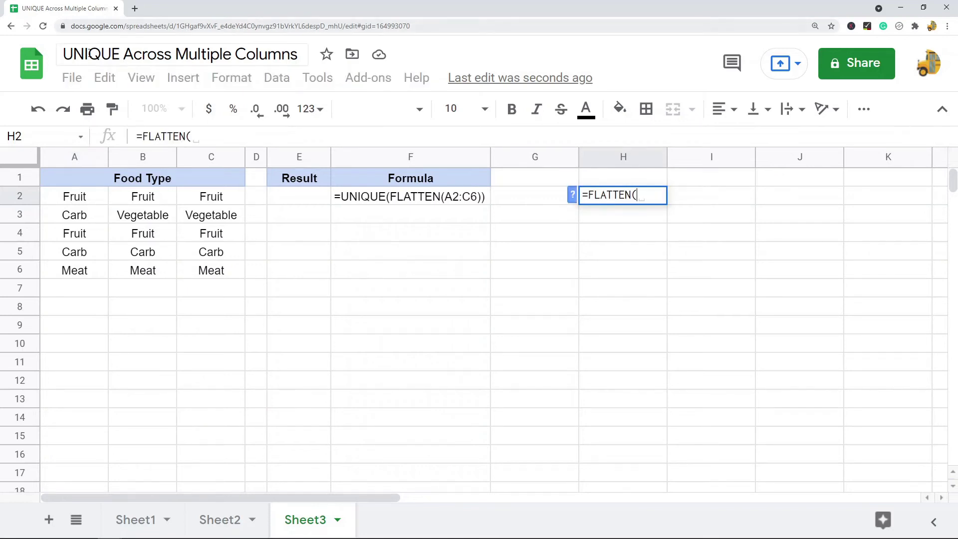
pyautogui.click(82, 202)
pyautogui.keyDown('shift'); pyautogui.click(204, 270); pyautogui.keyUp('shift')
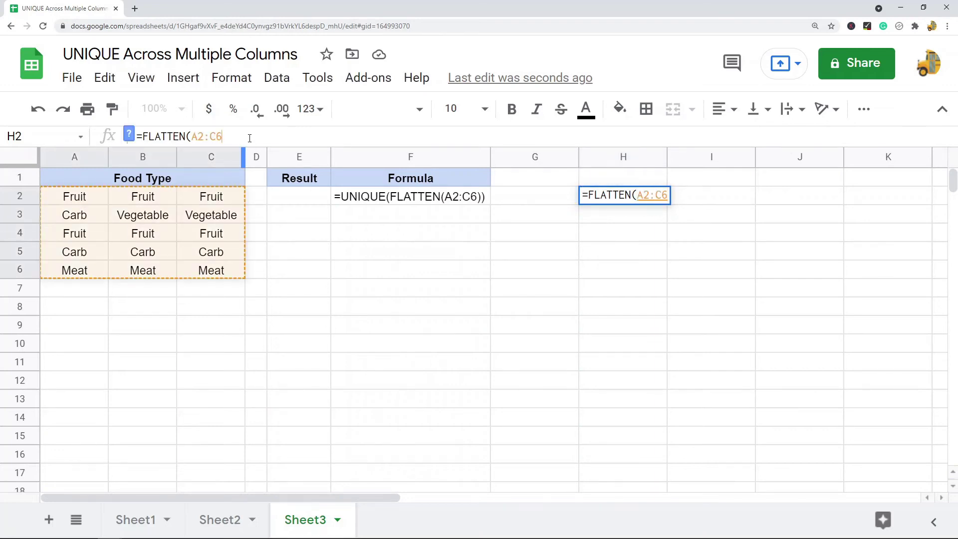
pyautogui.write(')')
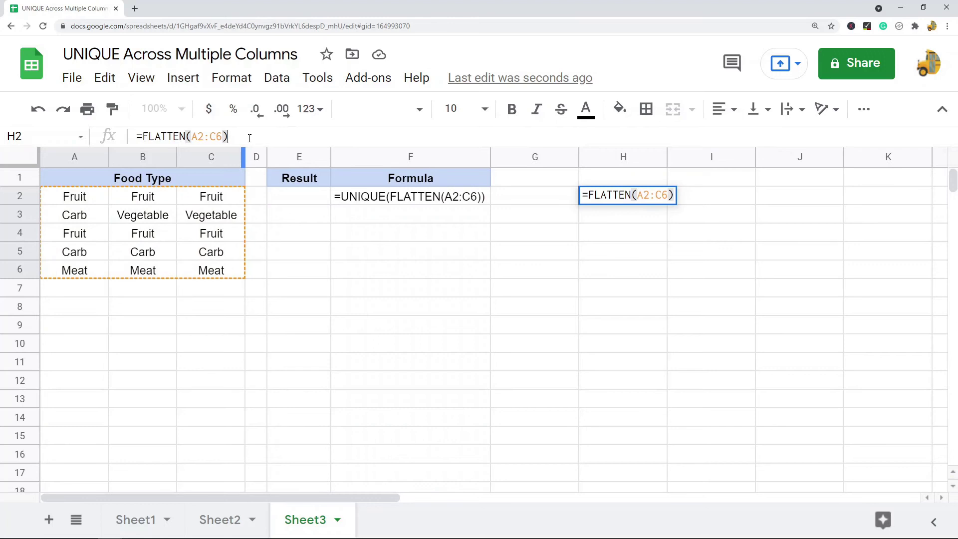
pyautogui.press('Return')
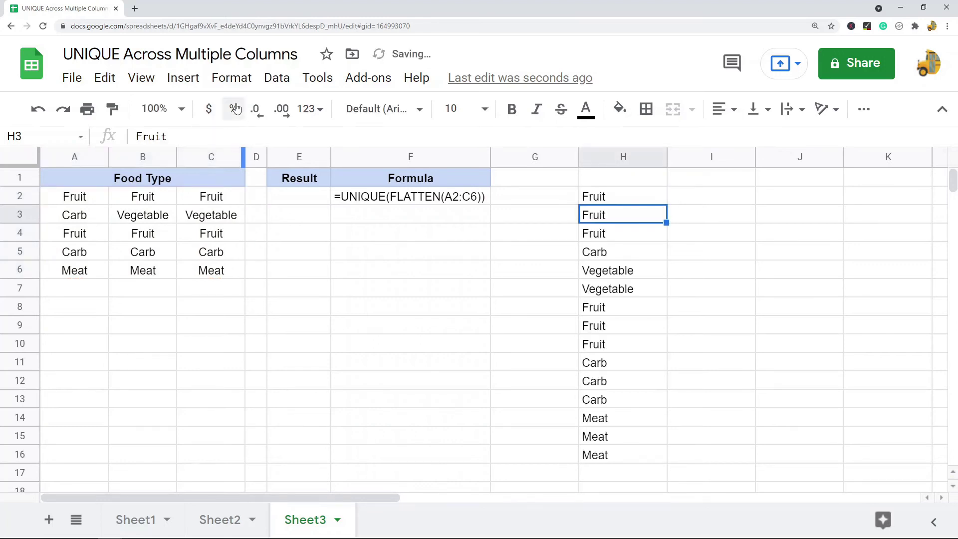
# Check the 15 stacked Food Type values in H2:H16 against the source range A2:C6
pyautogui.click(646, 200)
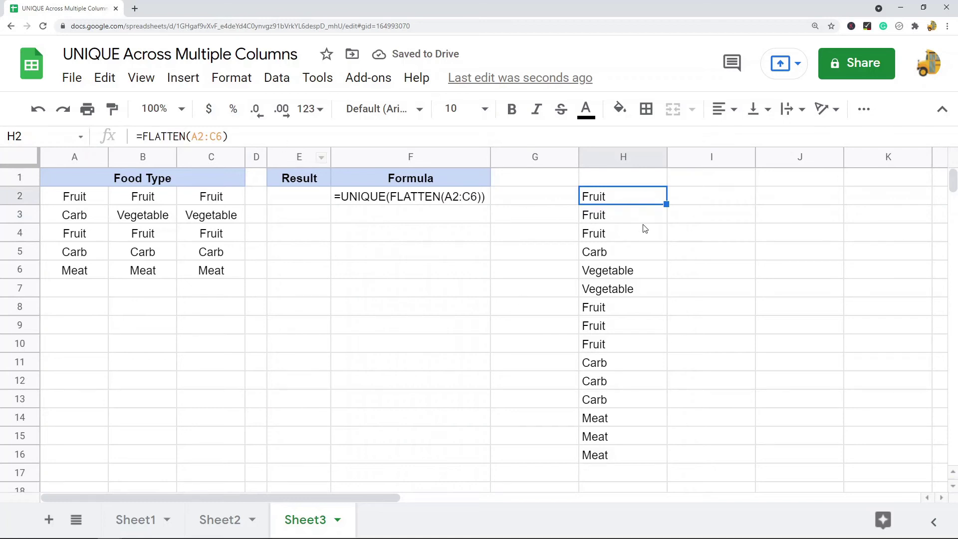
pyautogui.moveTo(90, 202); pyautogui.dragTo(224, 274)
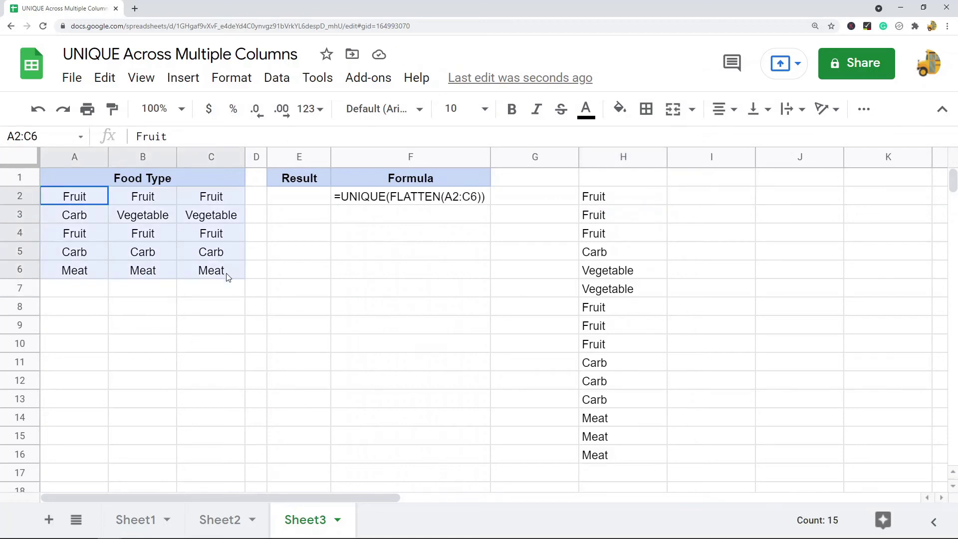
pyautogui.click(630, 197)
pyautogui.moveTo(631, 195); pyautogui.dragTo(630, 453)
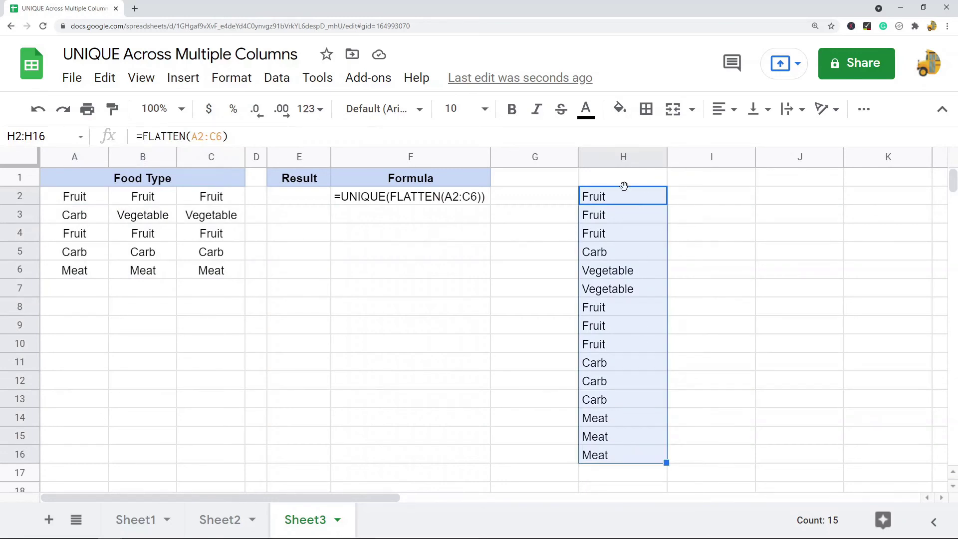
pyautogui.click(719, 250)
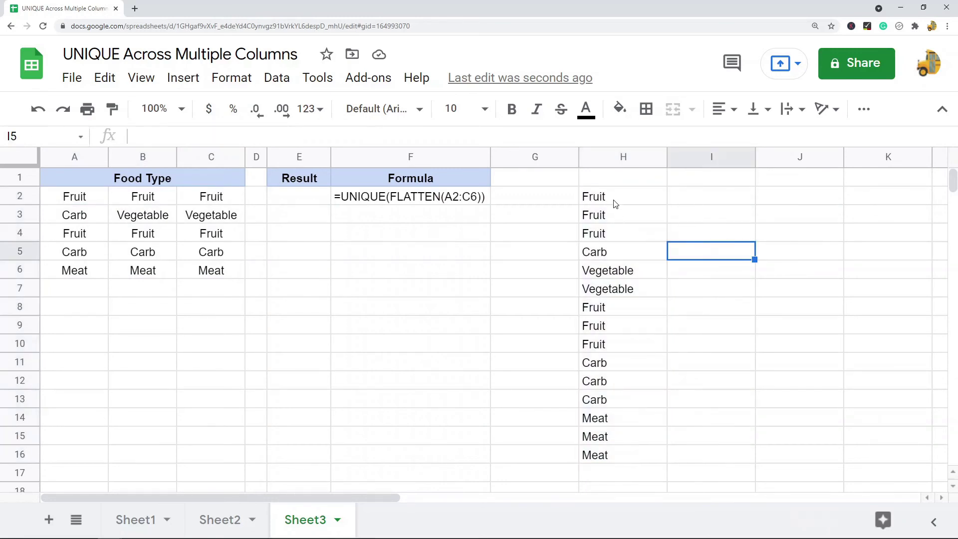
pyautogui.moveTo(613, 200); pyautogui.dragTo(616, 451)
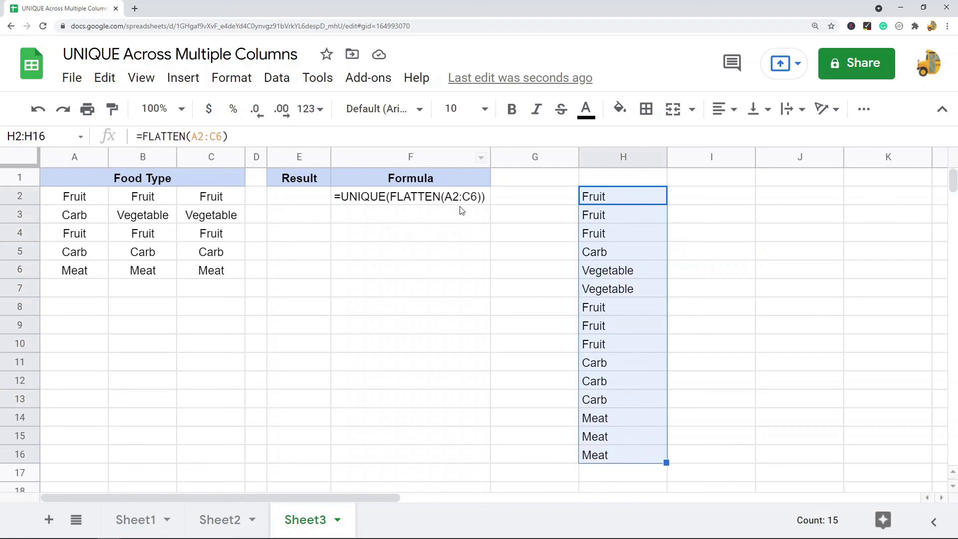
# Enter =UNIQUE(FLATTEN(A2:C6)) in E2 on Sheet3
pyautogui.click(293, 203)
pyautogui.write('=uniq')
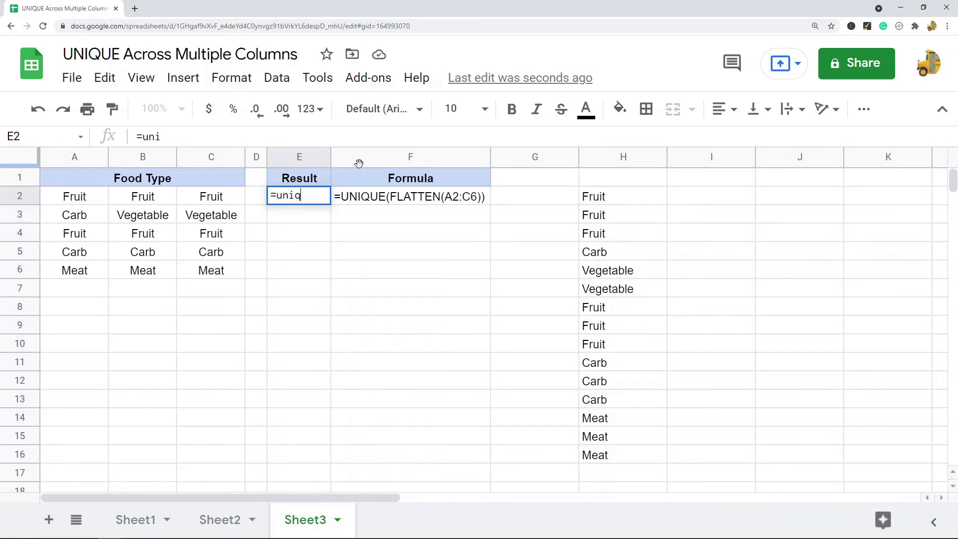
pyautogui.press('Tab')
pyautogui.write('flatt')
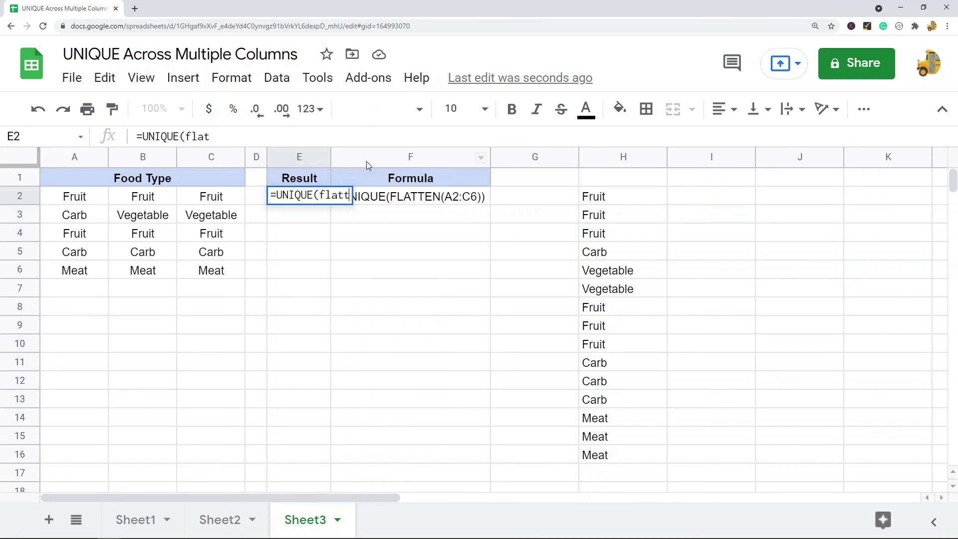
pyautogui.press('Tab')
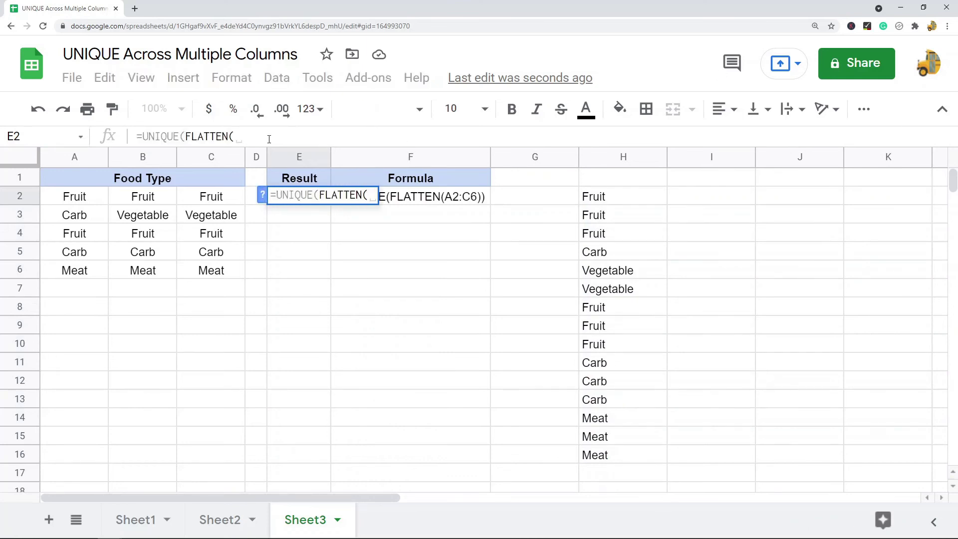
pyautogui.moveTo(98, 199); pyautogui.dragTo(220, 273)
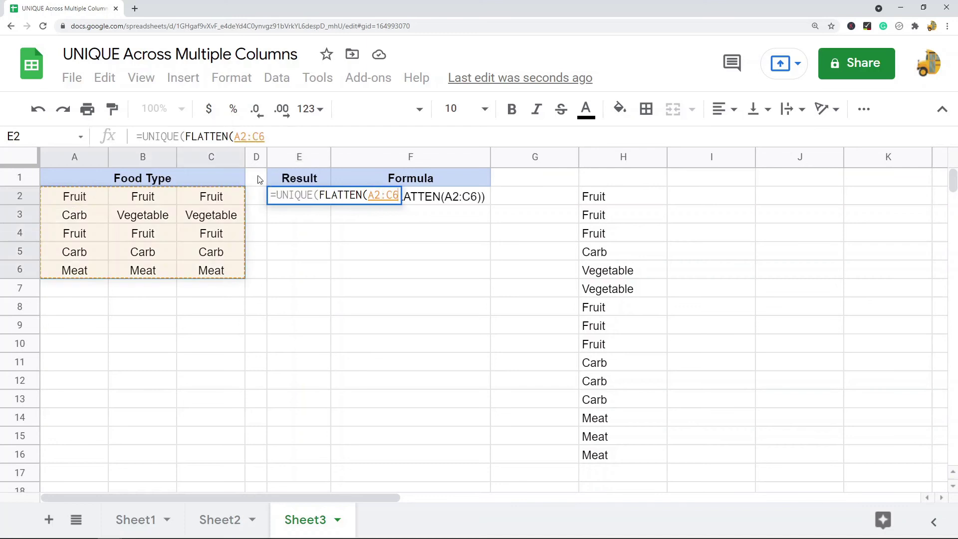
pyautogui.click(285, 132)
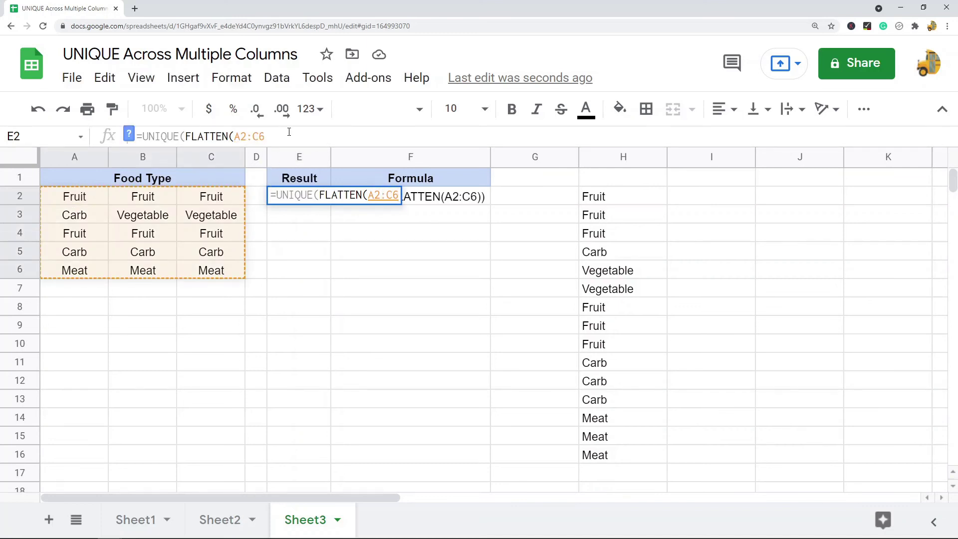
pyautogui.write('))')
pyautogui.press('Return')
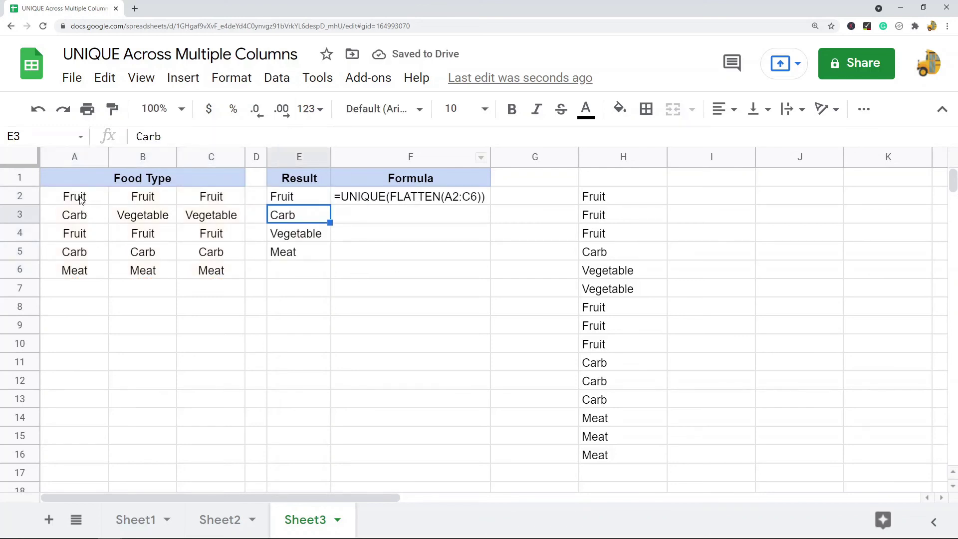
# Compare the unique results Fruit, Carb, Vegetable, Meat in E2:E5 with Sheet2's results, then return to Sheet3
pyautogui.moveTo(81, 200); pyautogui.dragTo(215, 281)
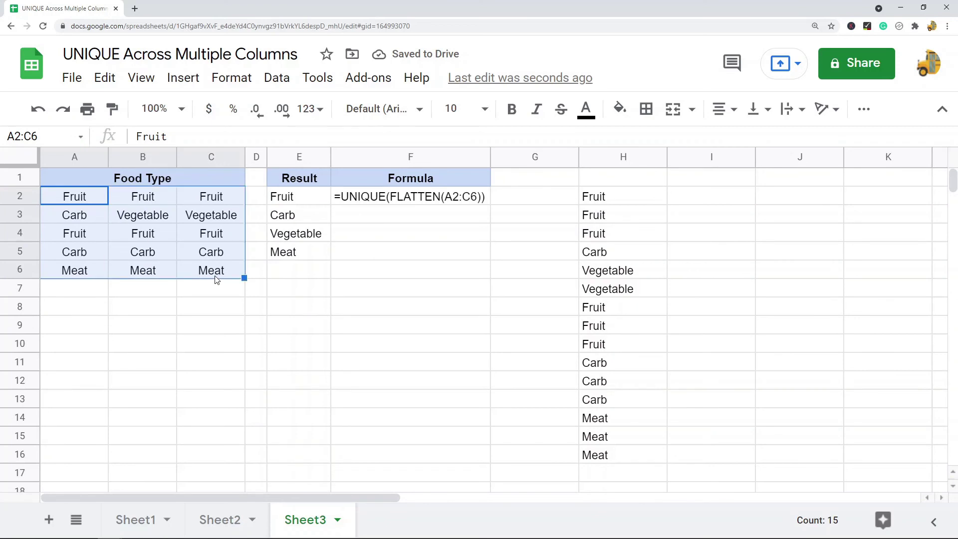
pyautogui.moveTo(282, 199); pyautogui.dragTo(286, 257)
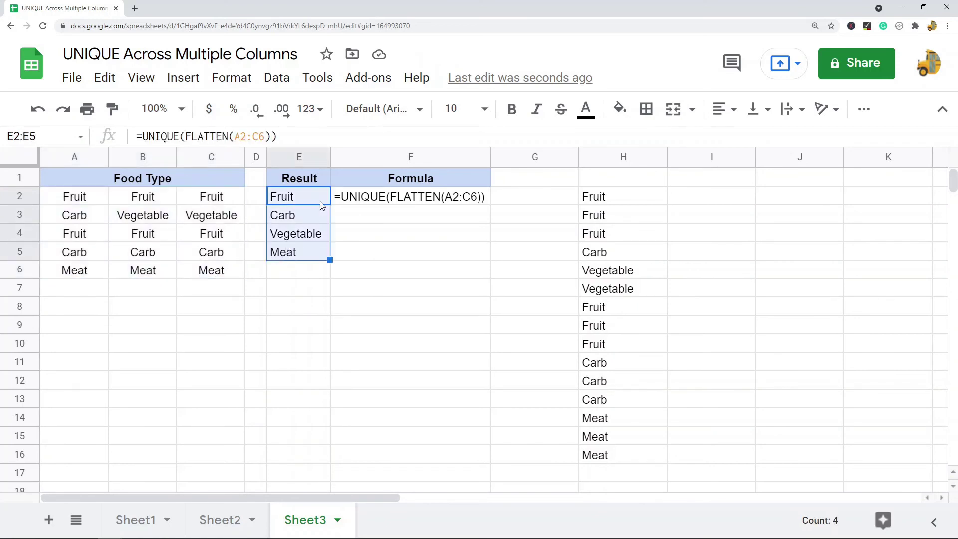
pyautogui.click(234, 522)
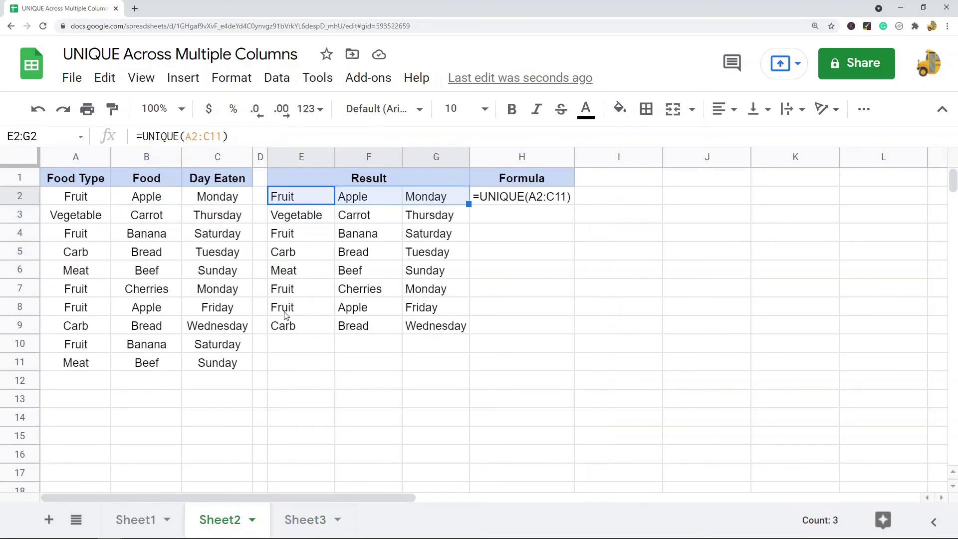
pyautogui.moveTo(302, 270); pyautogui.dragTo(440, 277)
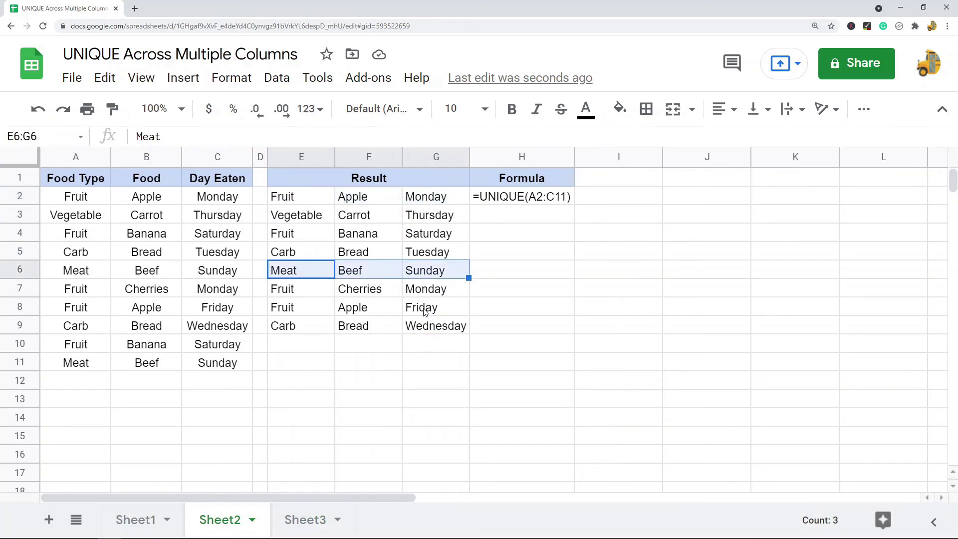
pyautogui.click(301, 520)
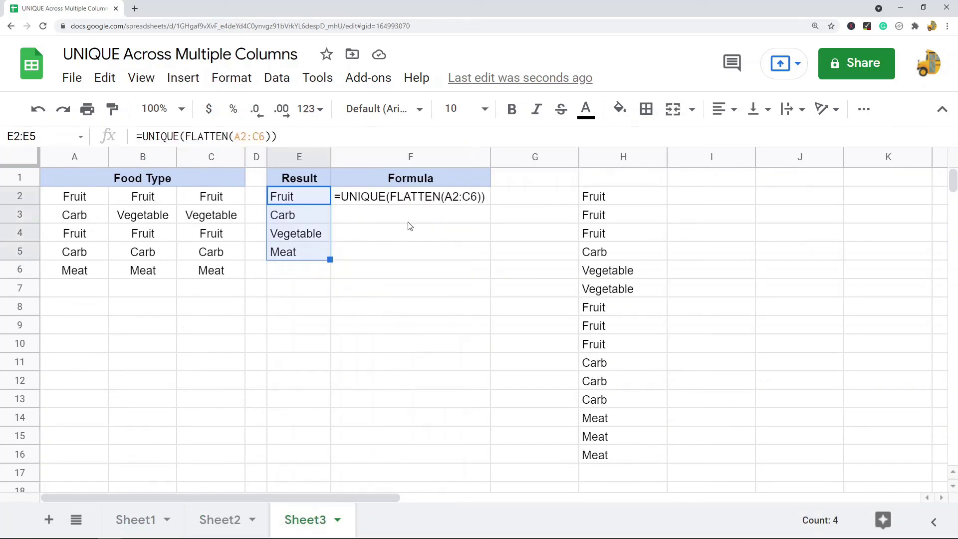